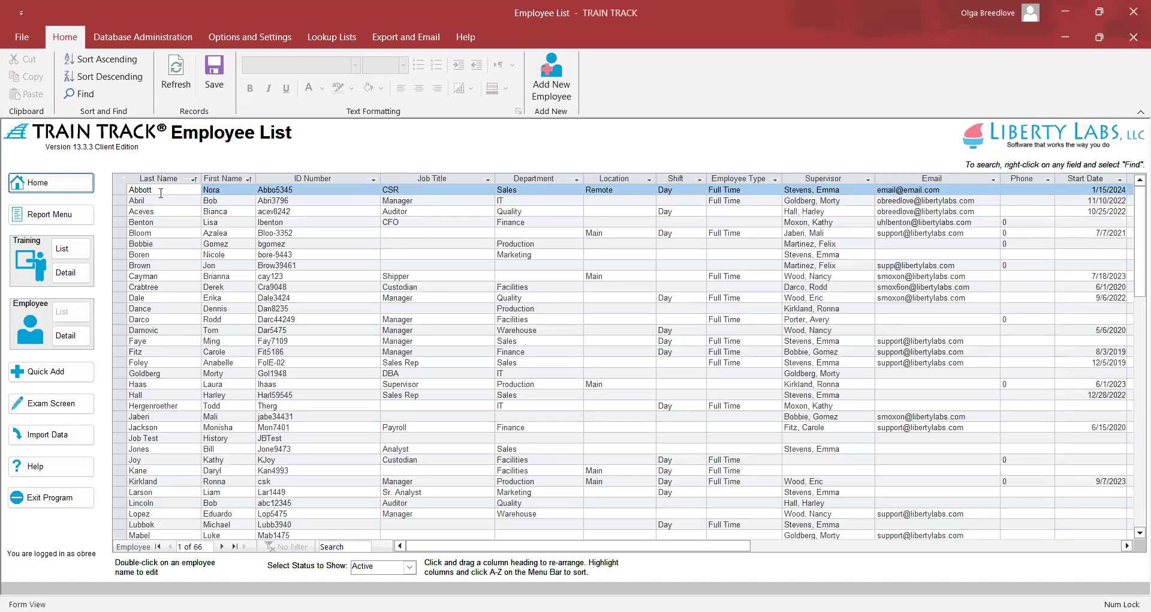
Sort the employee list by last name from Z to A.
left_click(194, 178)
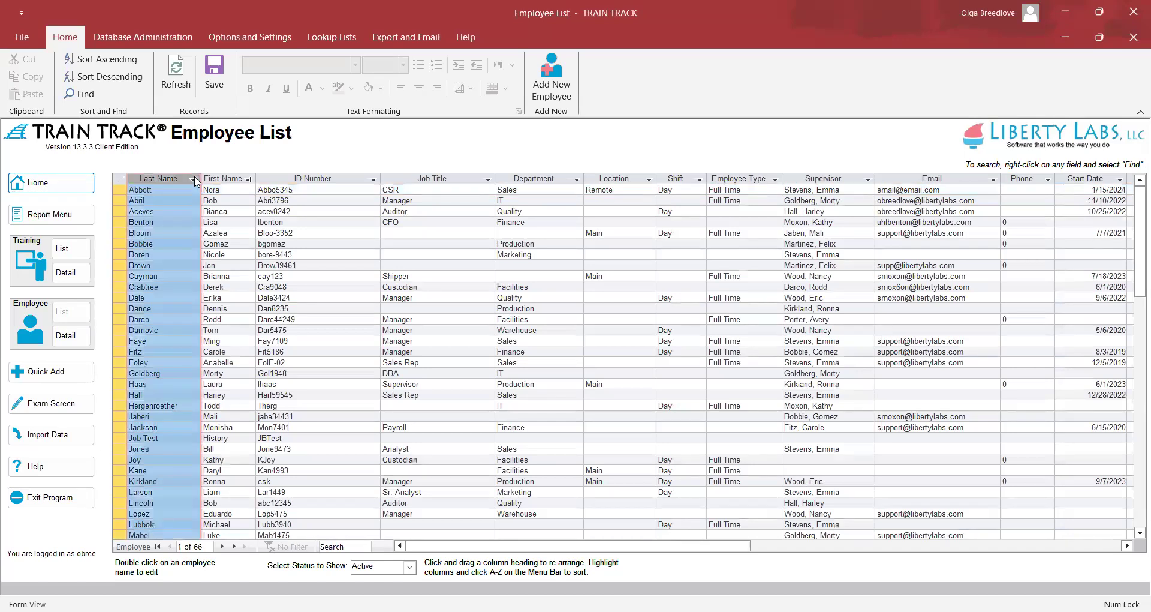
left_click(193, 180)
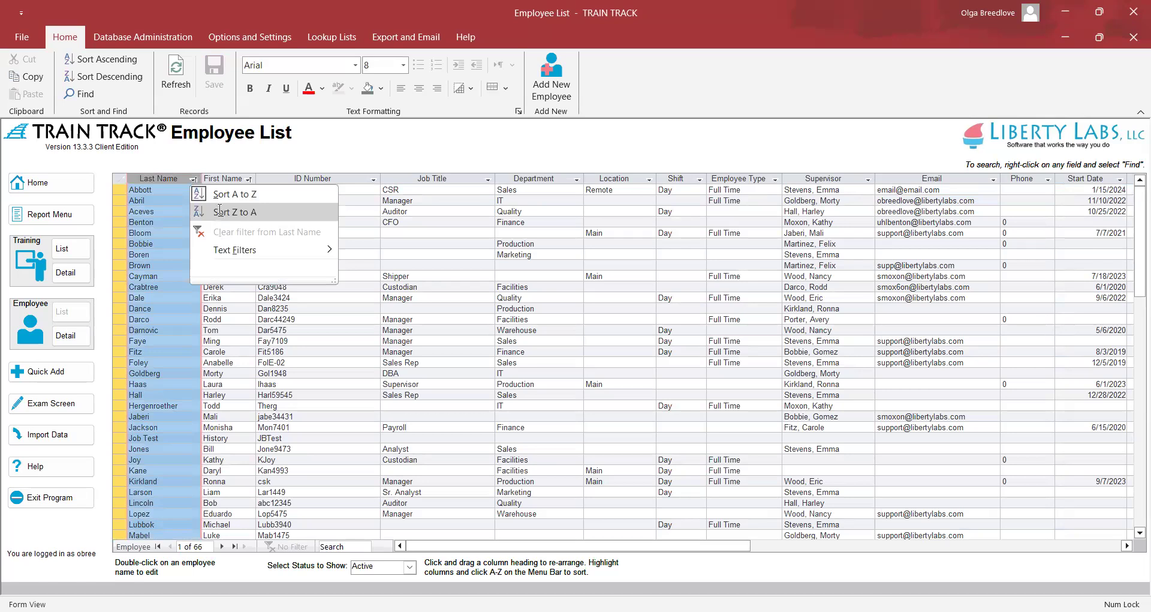
left_click(220, 212)
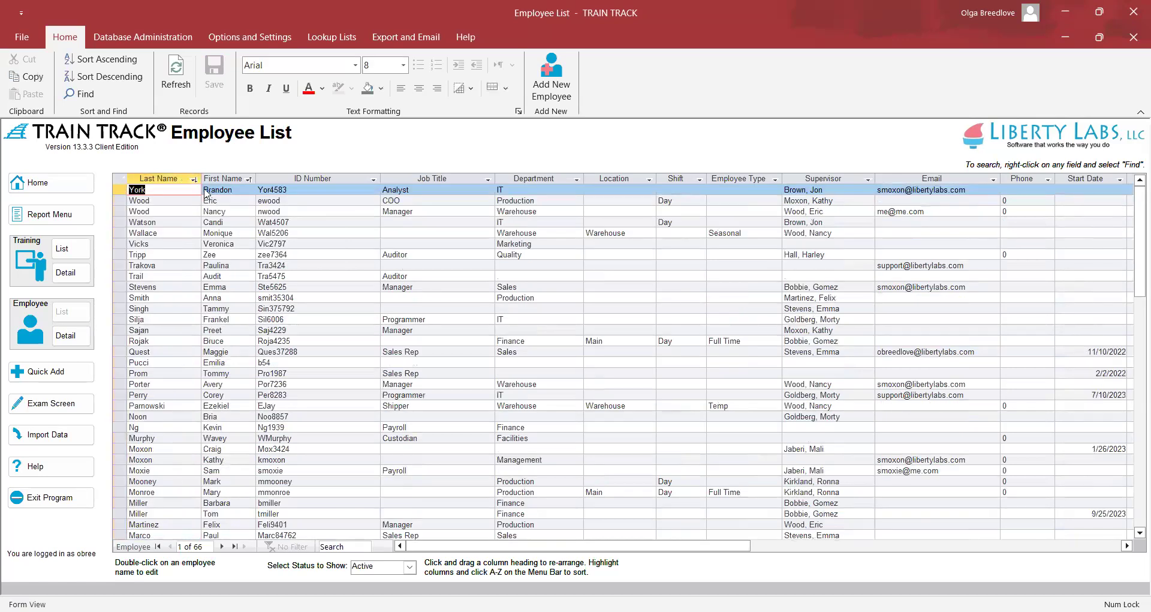
Rearrange the employee list columns so that Employee Type and ID Number follow Job Title, in that order.
left_click(281, 176)
left_click_drag(324, 184, 528, 185)
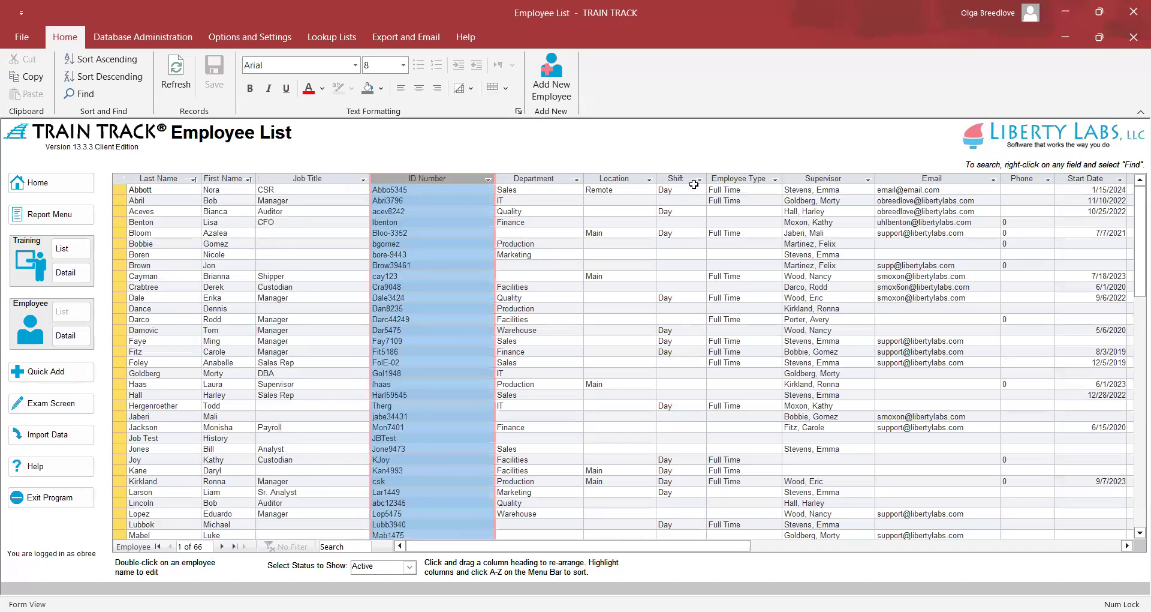
left_click(741, 179)
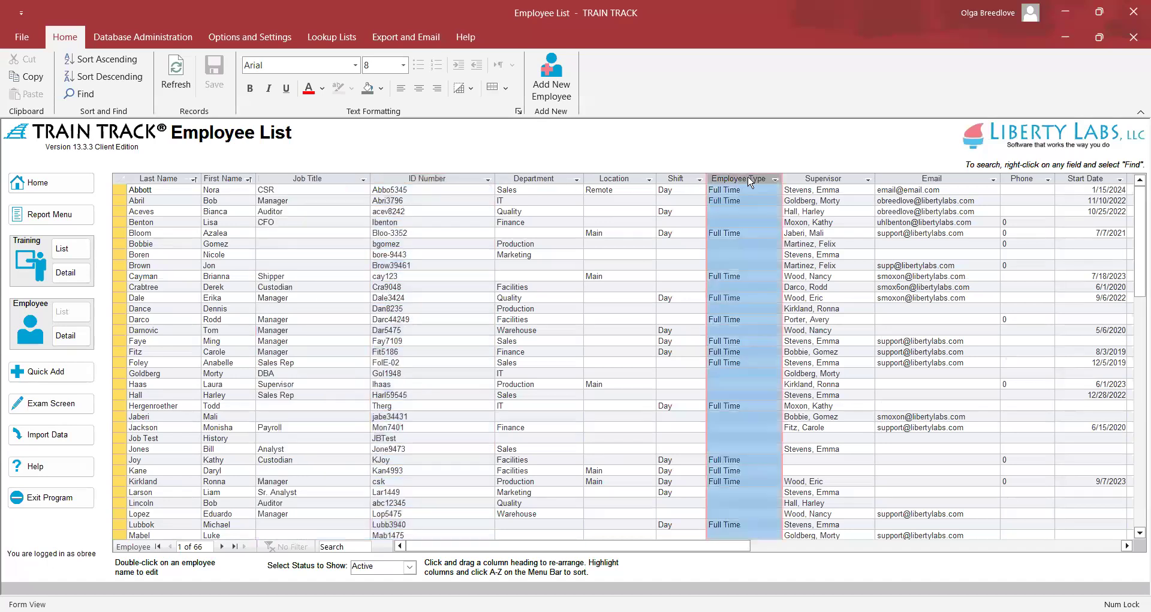
left_click_drag(749, 179, 384, 175)
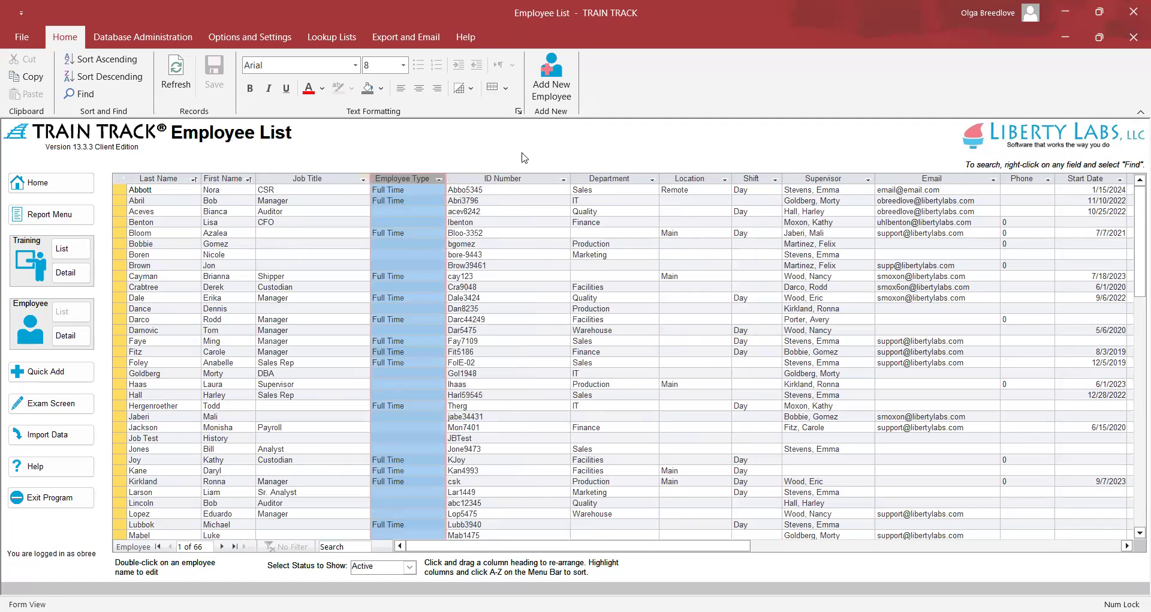
left_click(527, 265)
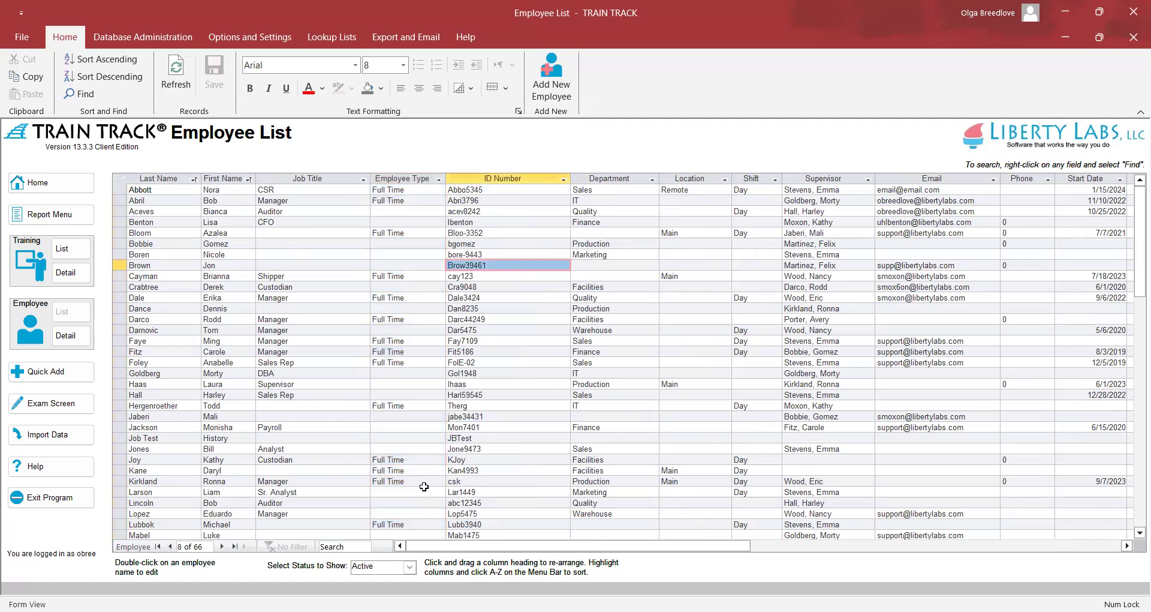
View the inactive employees in the list and switch the status filter back to Active.
left_click(412, 569)
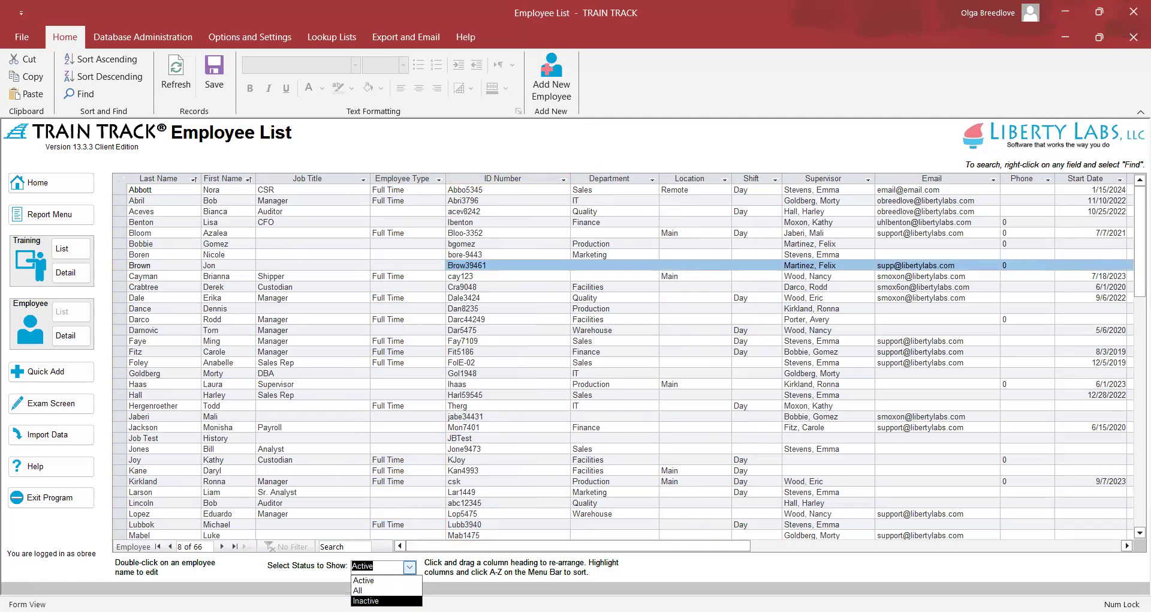
left_click(372, 600)
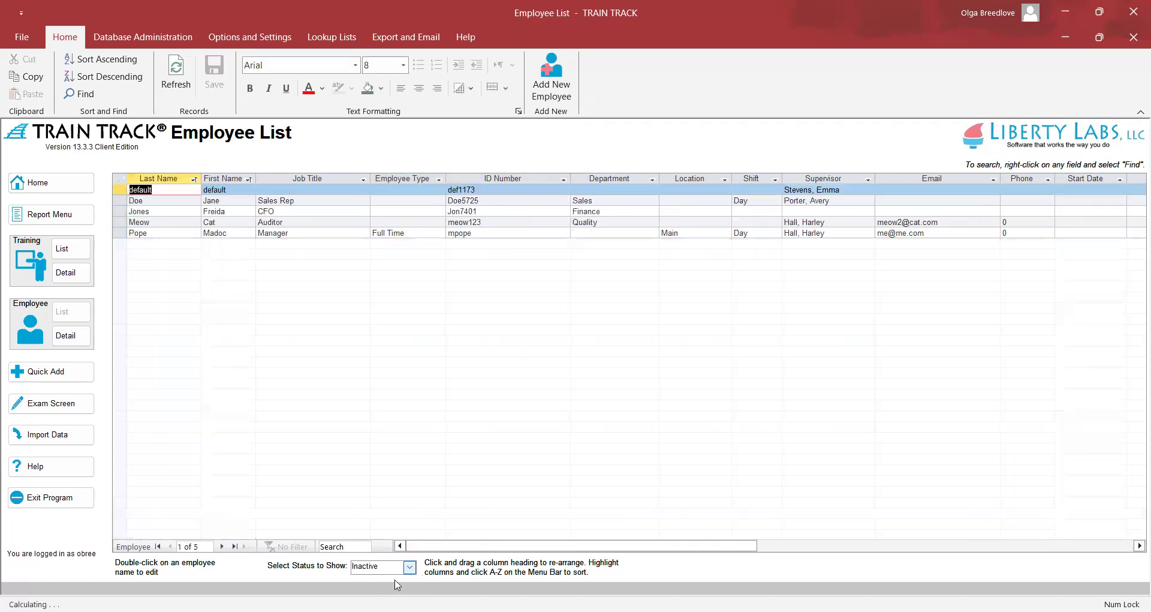
left_click(411, 568)
left_click(372, 579)
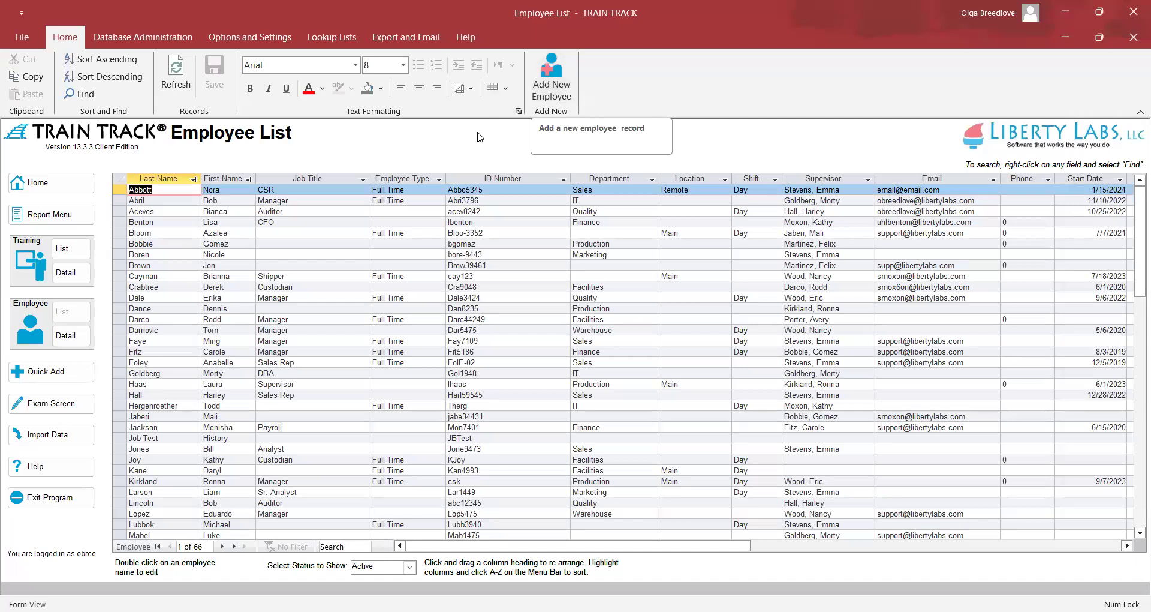
Open the detail record of the first employee in the list and allow editing.
double_click(174, 189)
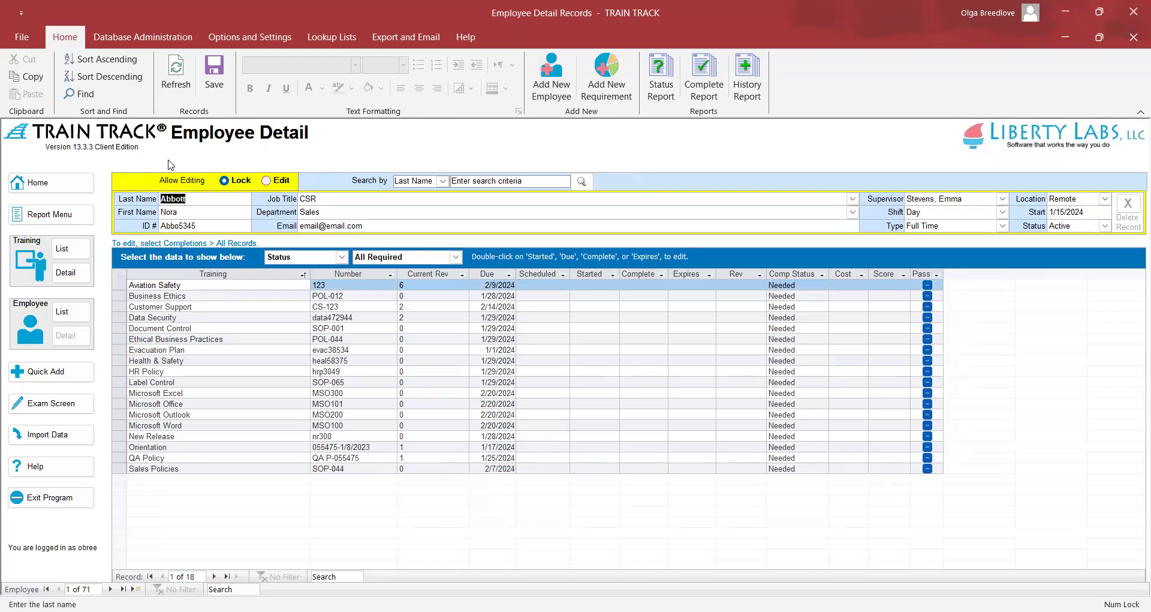
left_click(201, 199)
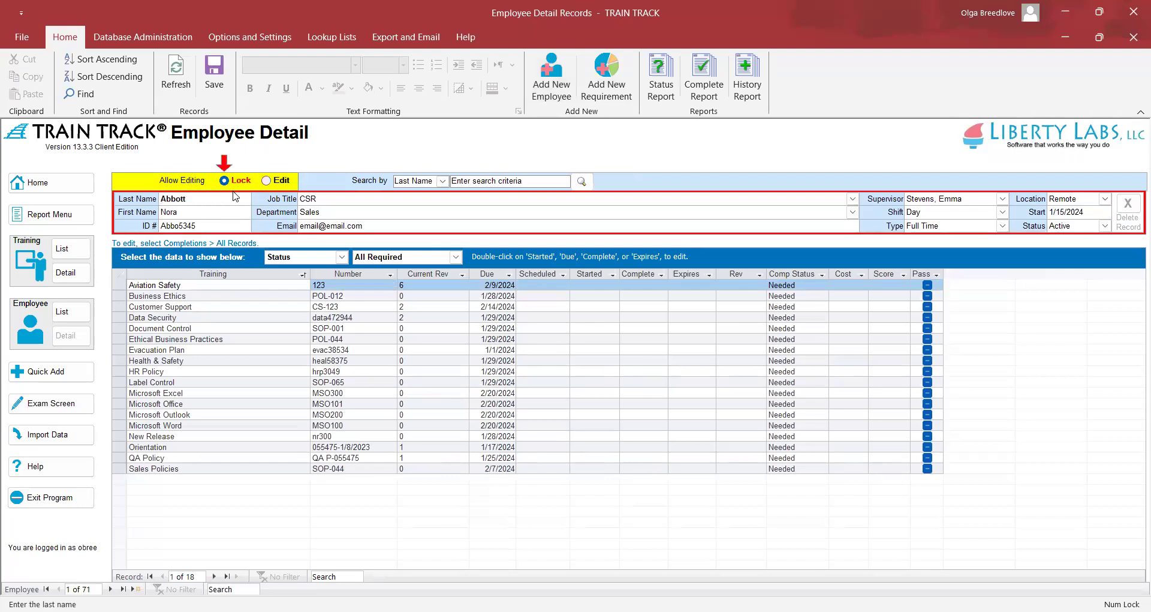
left_click(266, 181)
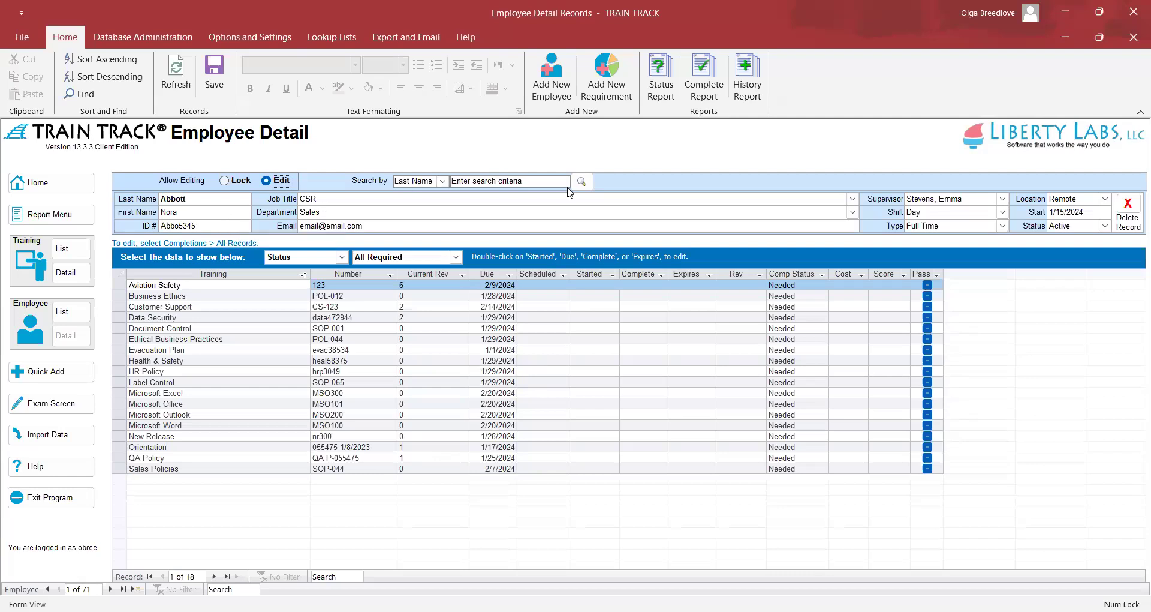
Review the job title choices and their editable list, and look over the available lookup list categories.
left_click(851, 199)
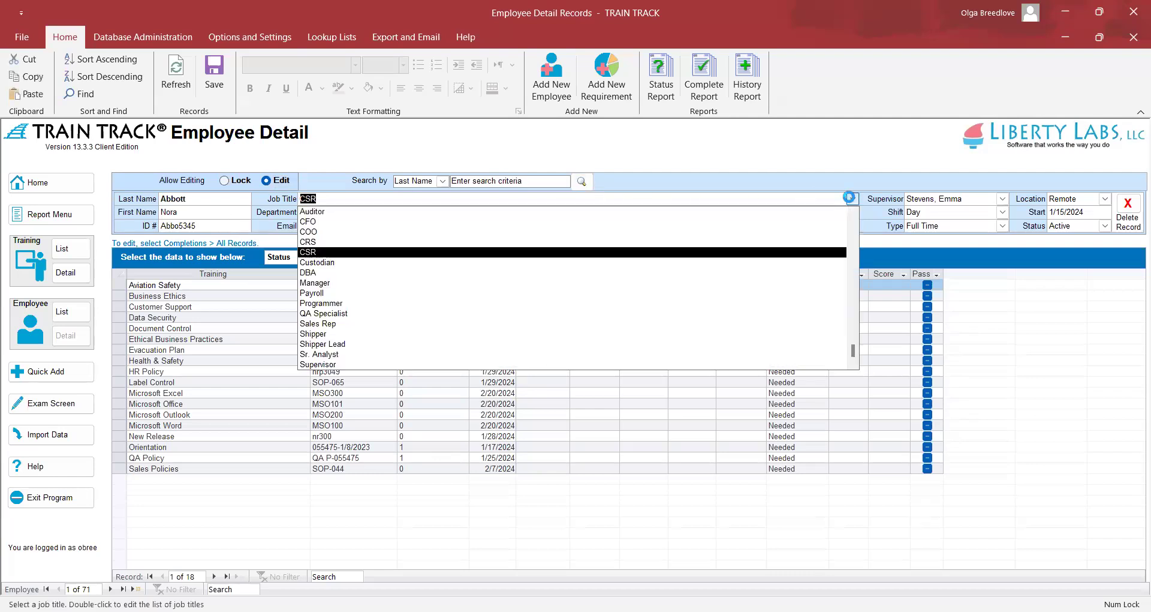
left_click(852, 199)
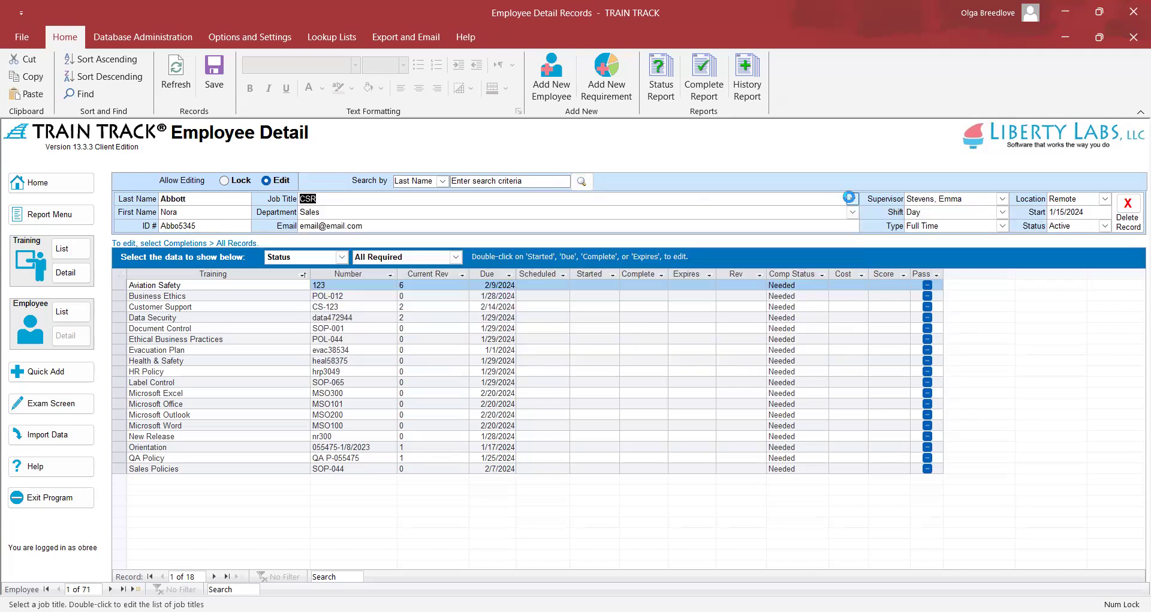
double_click(387, 199)
left_click(579, 449)
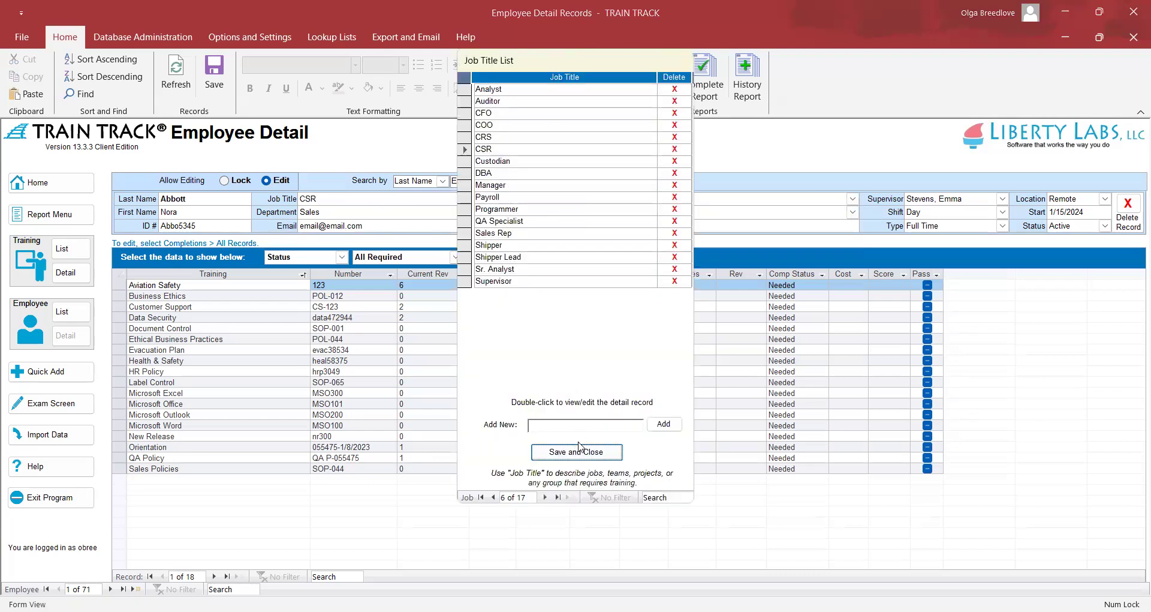
left_click(339, 45)
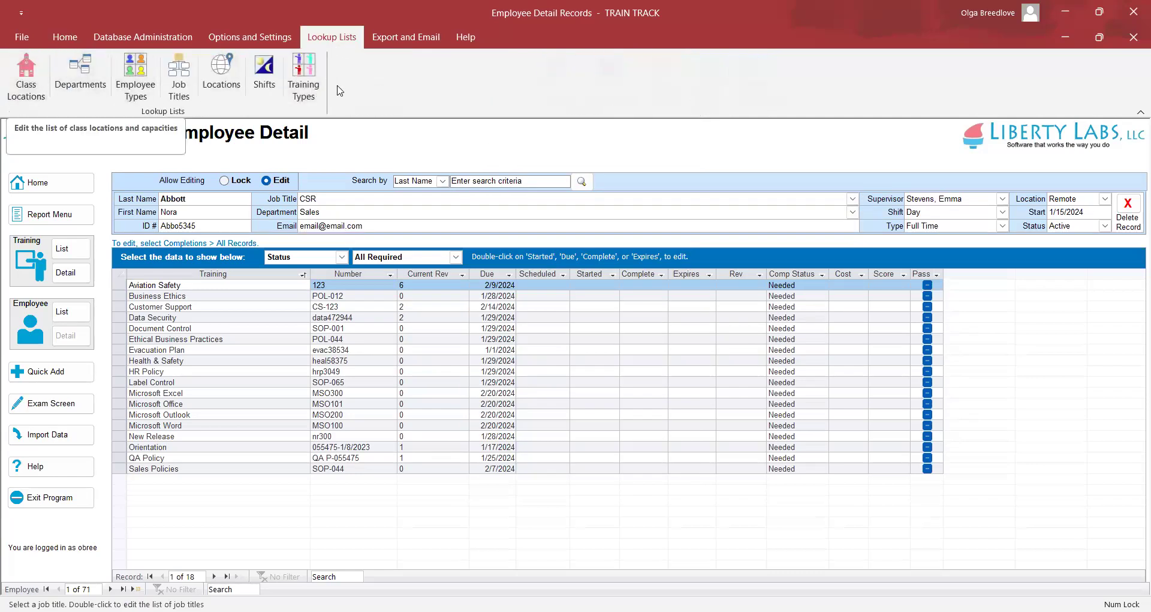
left_click(73, 33)
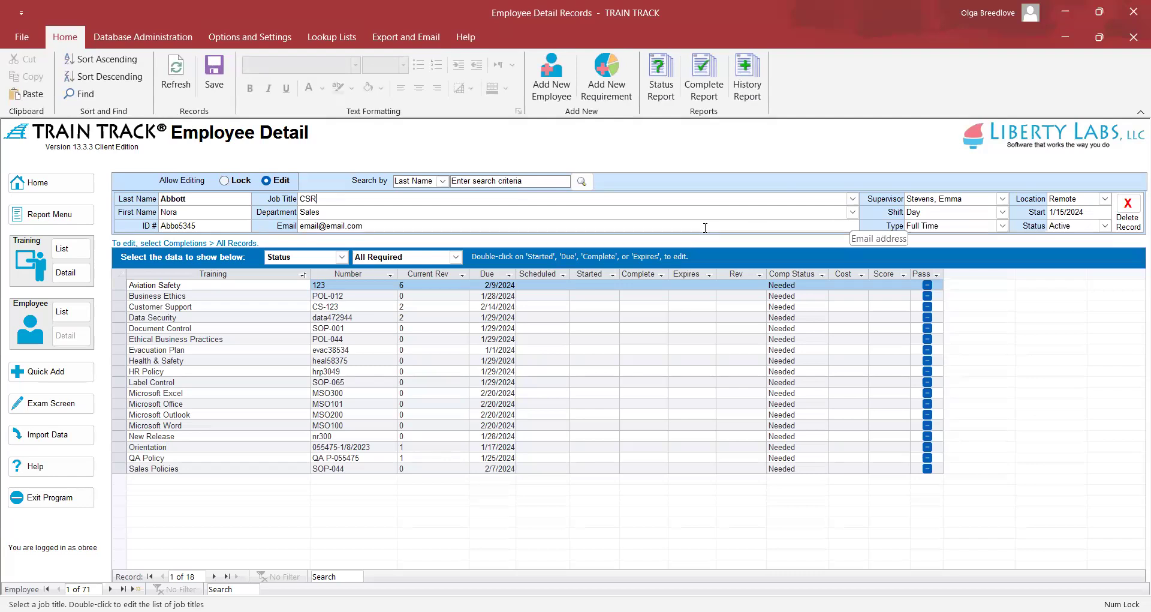
Examine the supervisor choices, the start date field and the status choices in the employee record.
left_click(1003, 200)
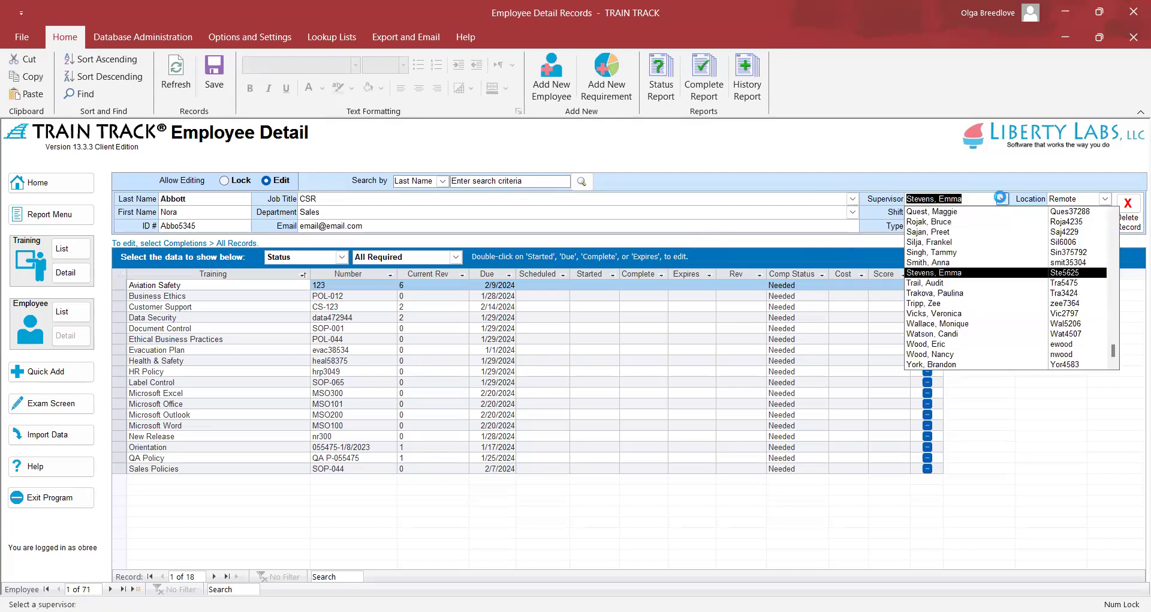
left_click(1000, 198)
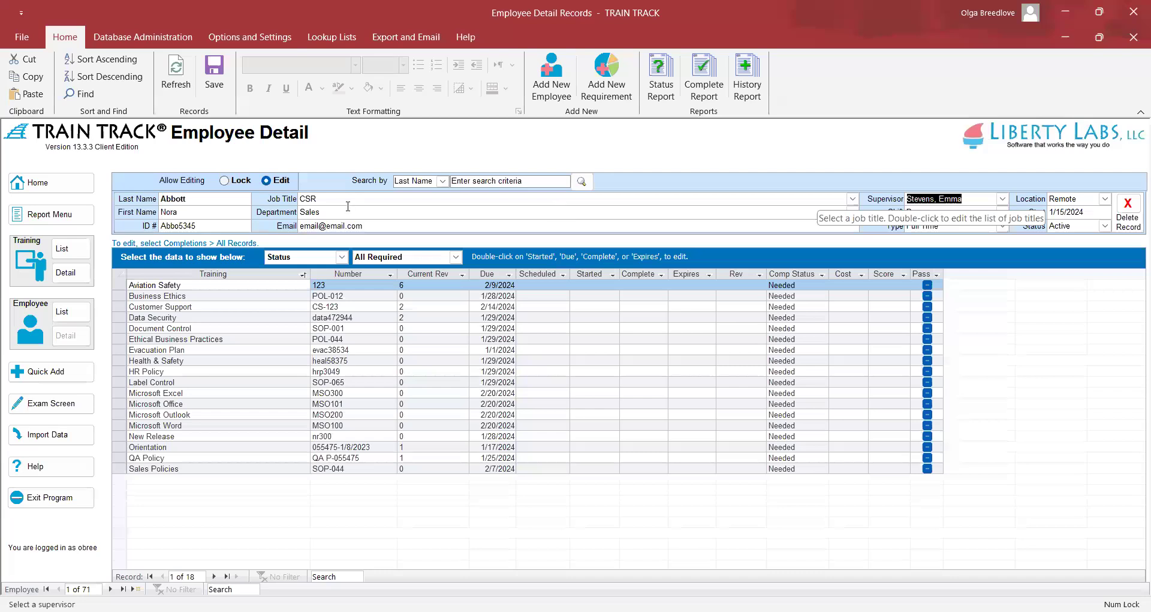
left_click(1097, 212)
left_click_drag(1097, 212, 1047, 211)
left_click(1096, 212)
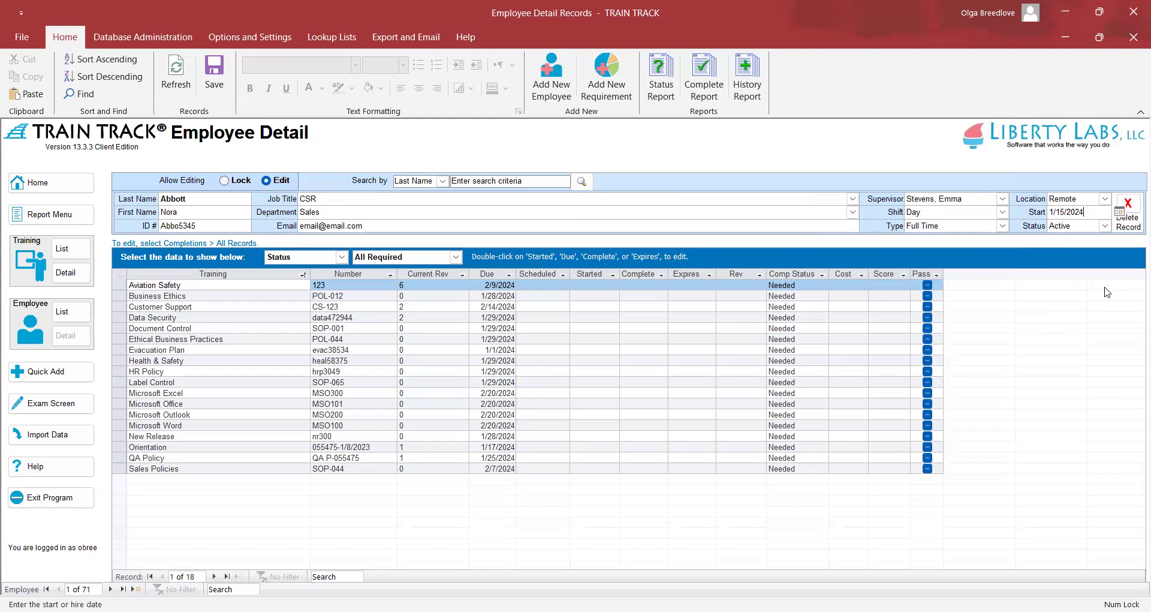
left_click(1106, 226)
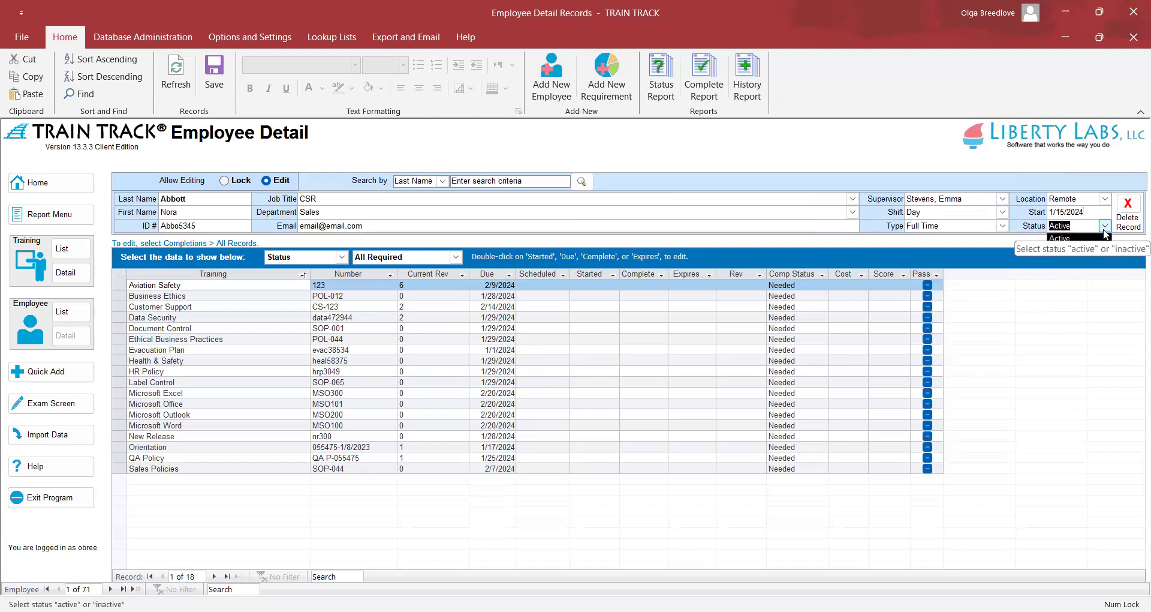
left_click(1105, 229)
left_click(1105, 228)
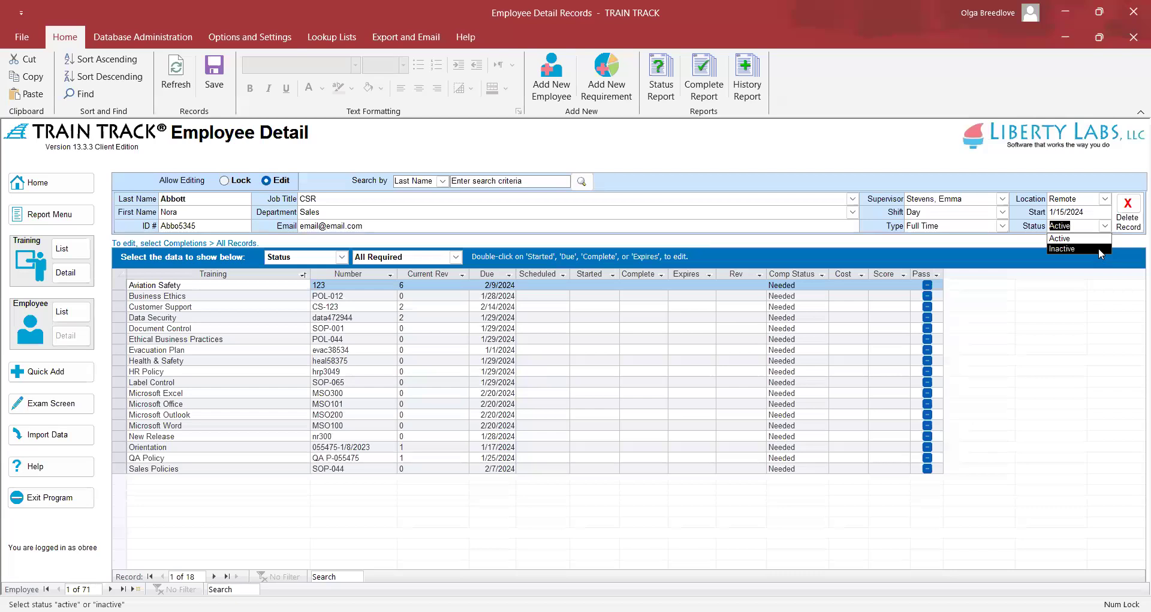
key("Escape")
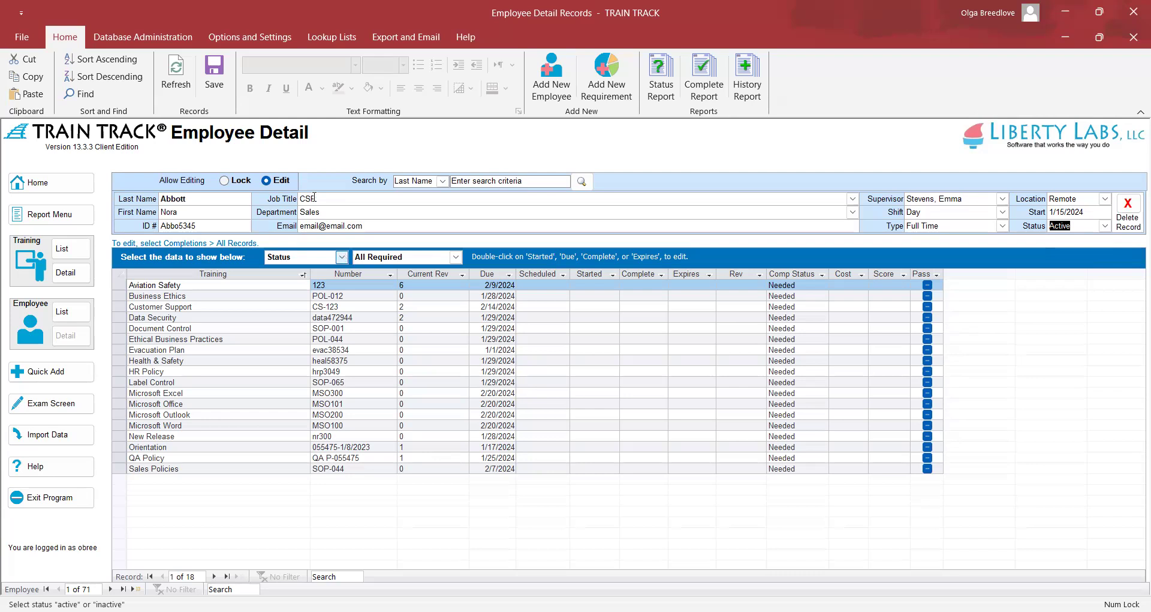
Show the Additional Job Titles data under Job Titles/Roles and add Manager as an additional job title.
left_click(342, 257)
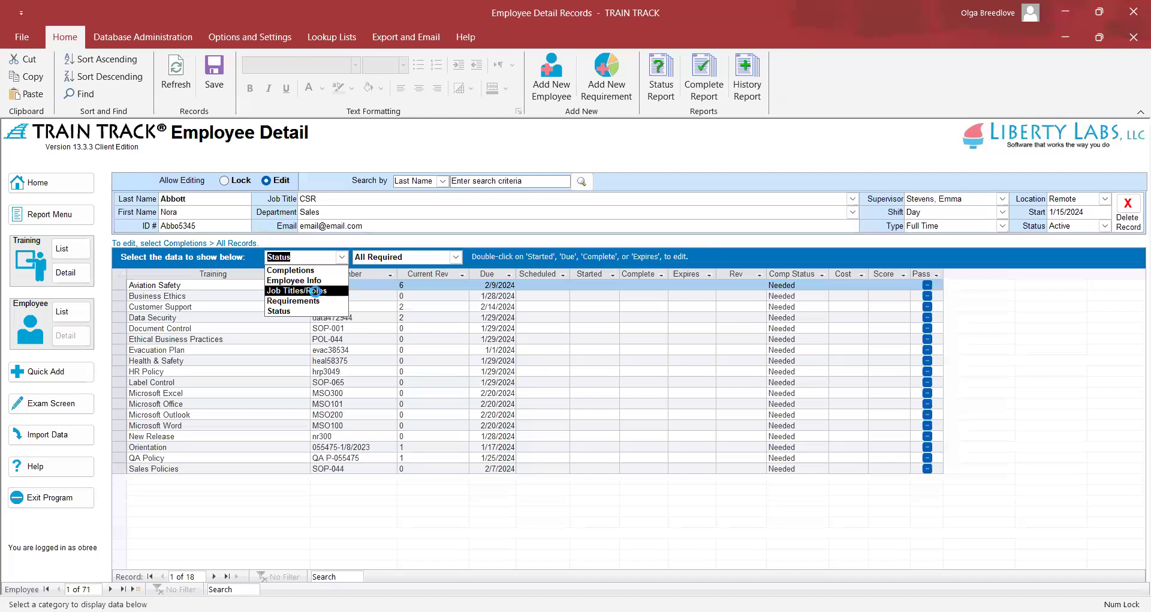
left_click(316, 292)
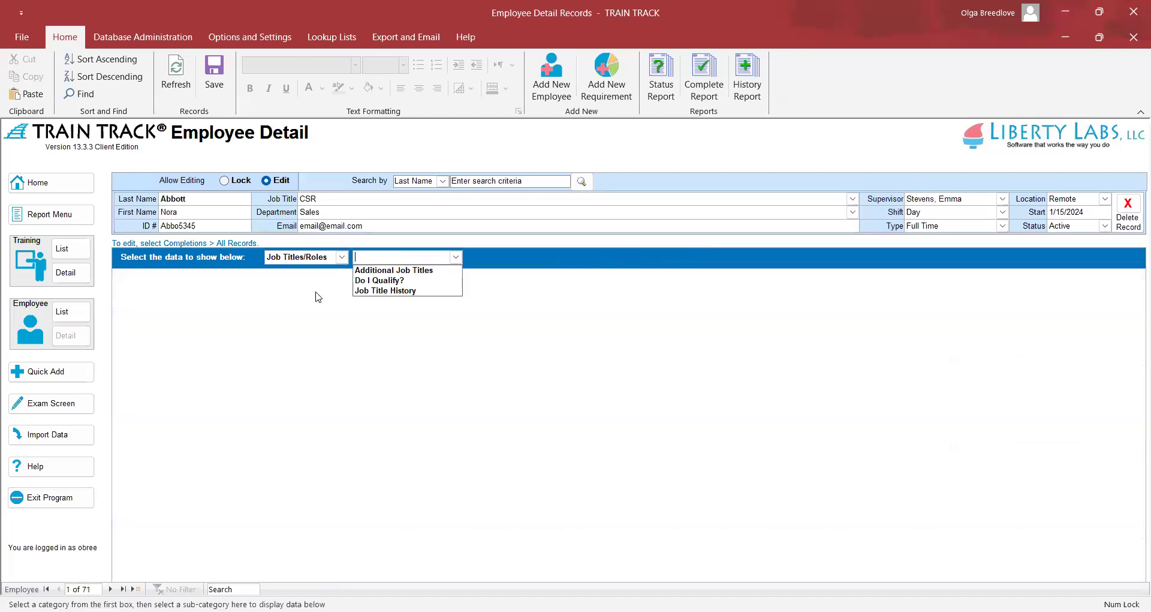
left_click(390, 271)
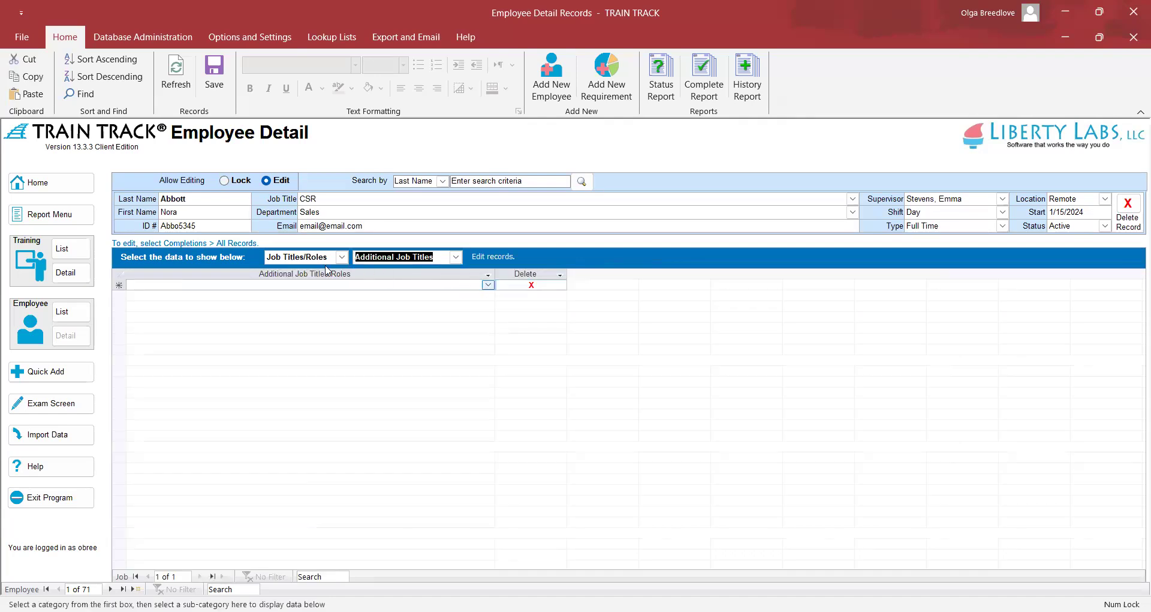
left_click(485, 285)
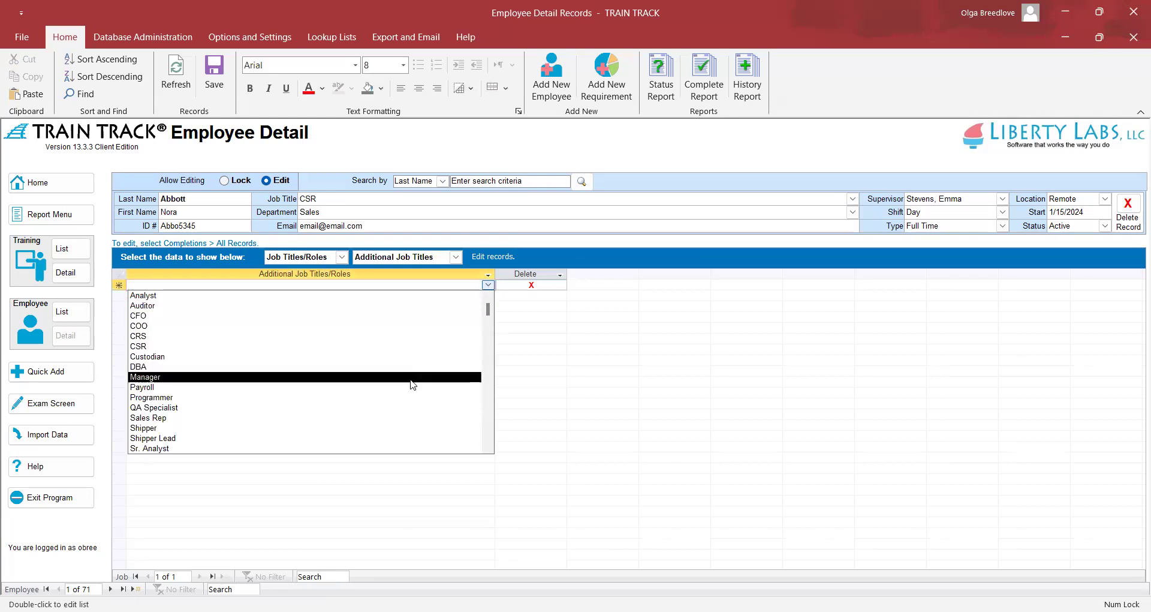
left_click(412, 377)
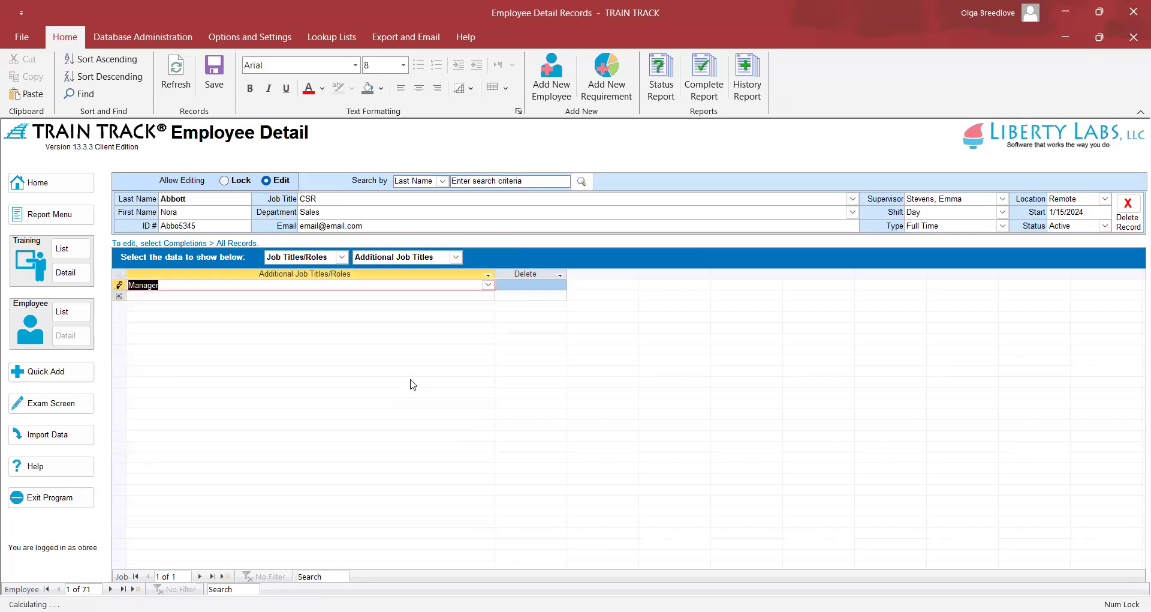
left_click(422, 296)
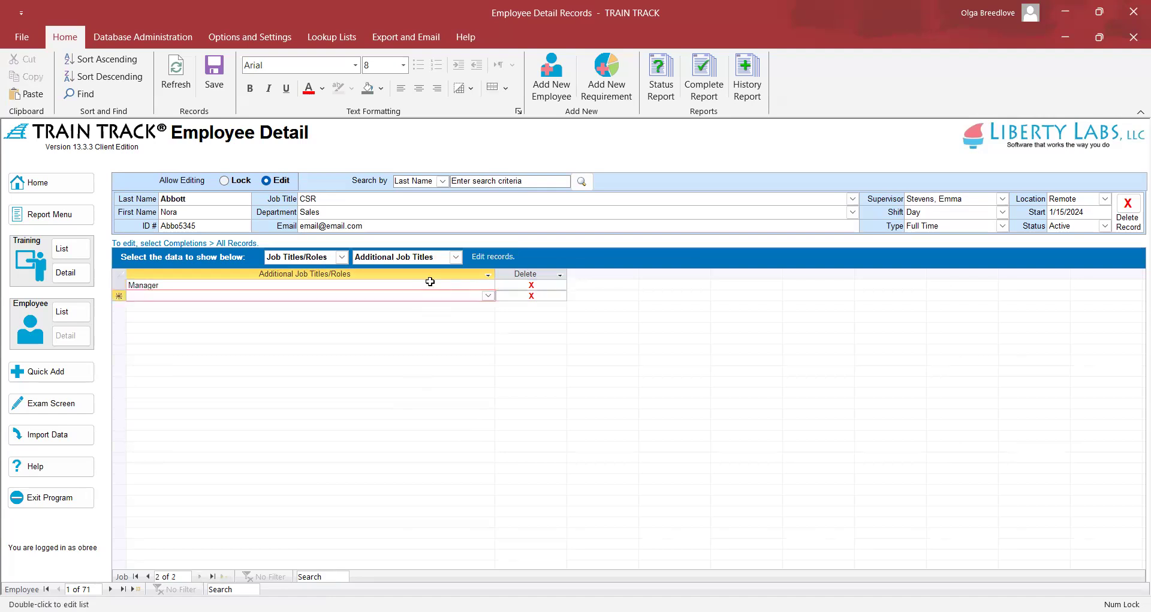
left_click(435, 296)
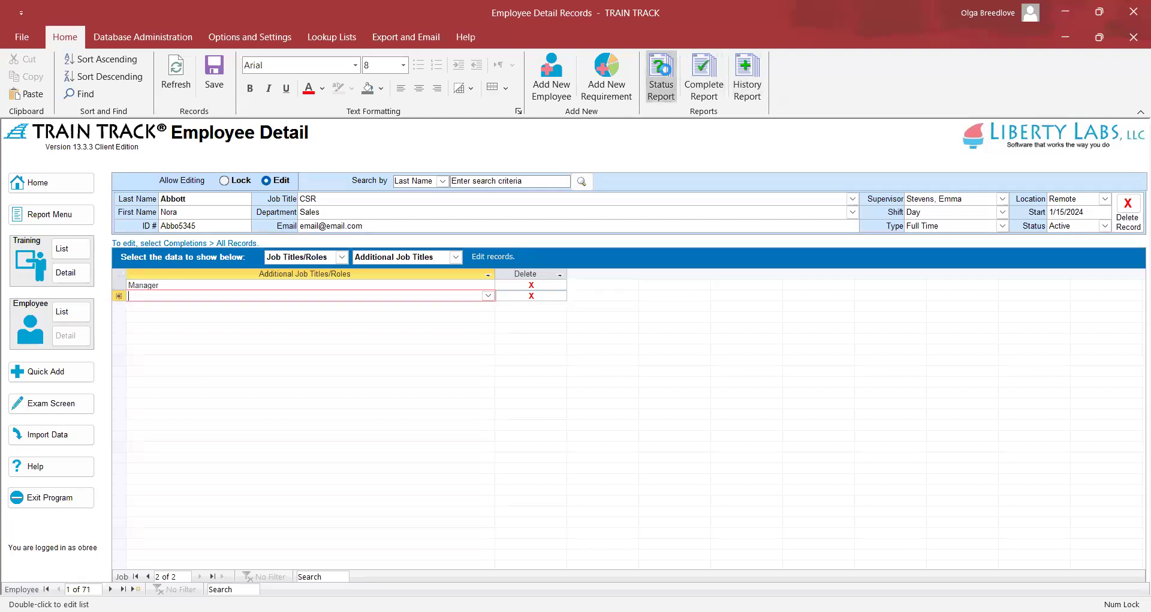
Open the employee's Status Report, review it through to the end, and close it.
left_click(661, 78)
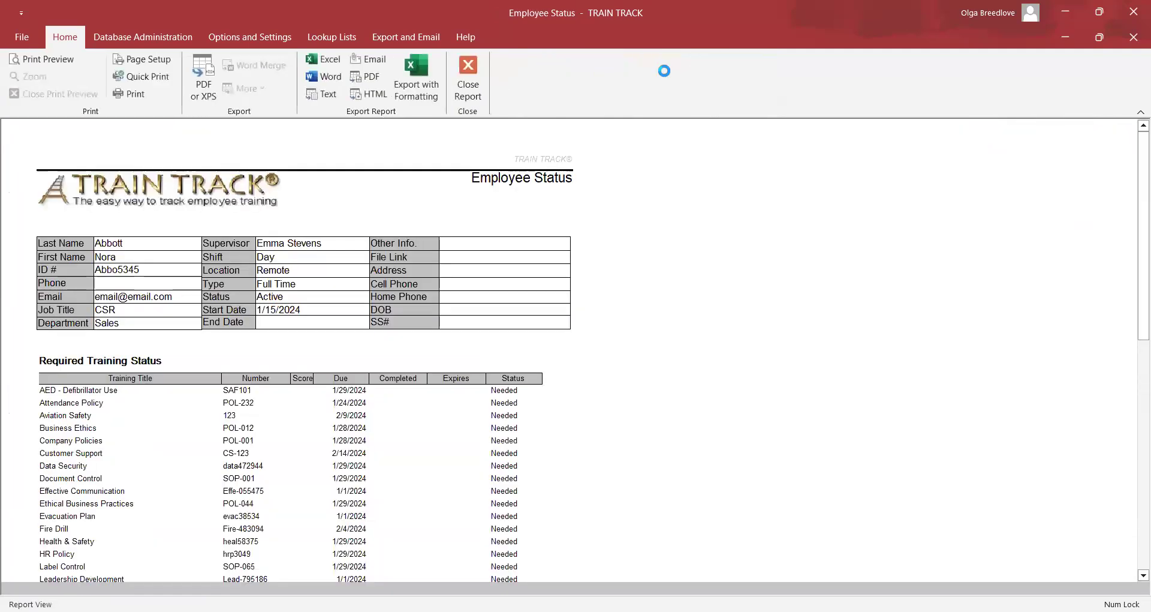
scroll(422, 190, "down", 2)
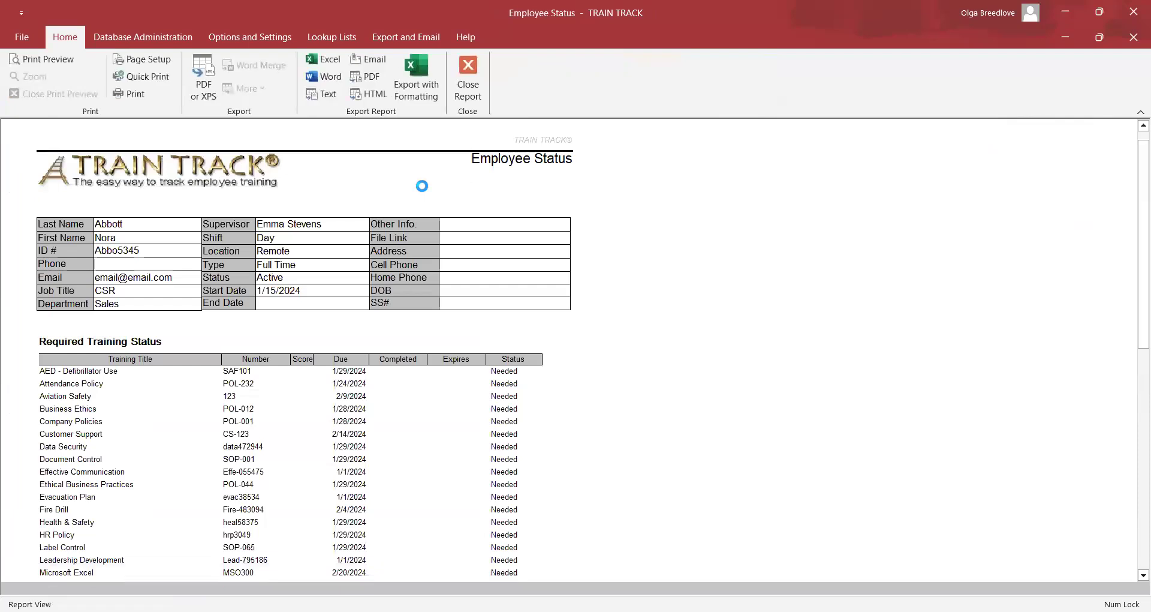
scroll(423, 191, "down", 8)
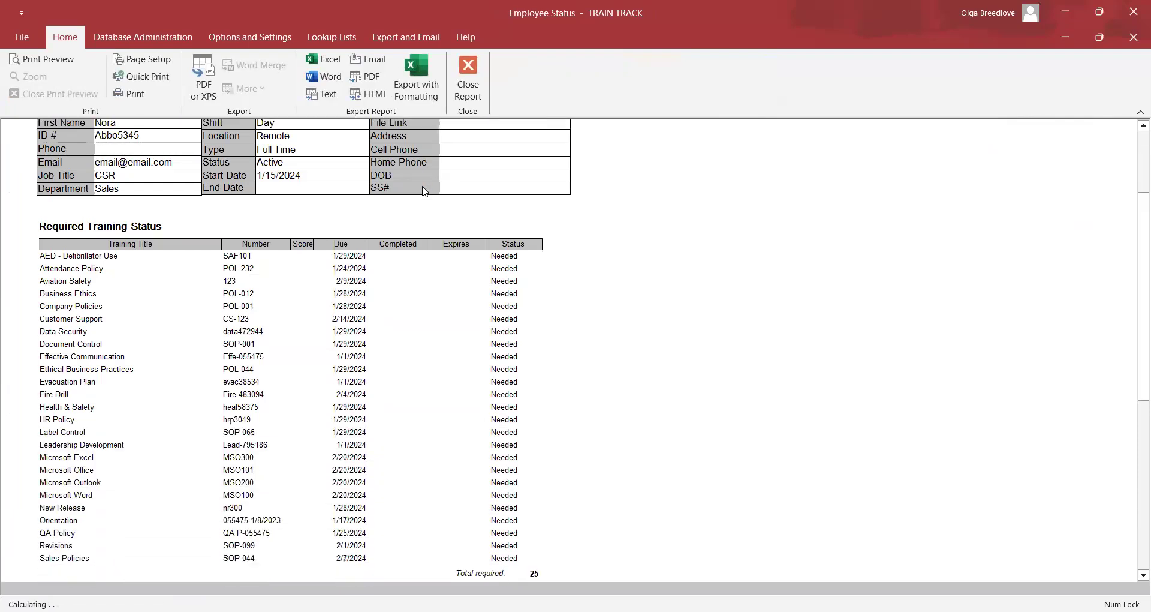
scroll(424, 191, "down", 12)
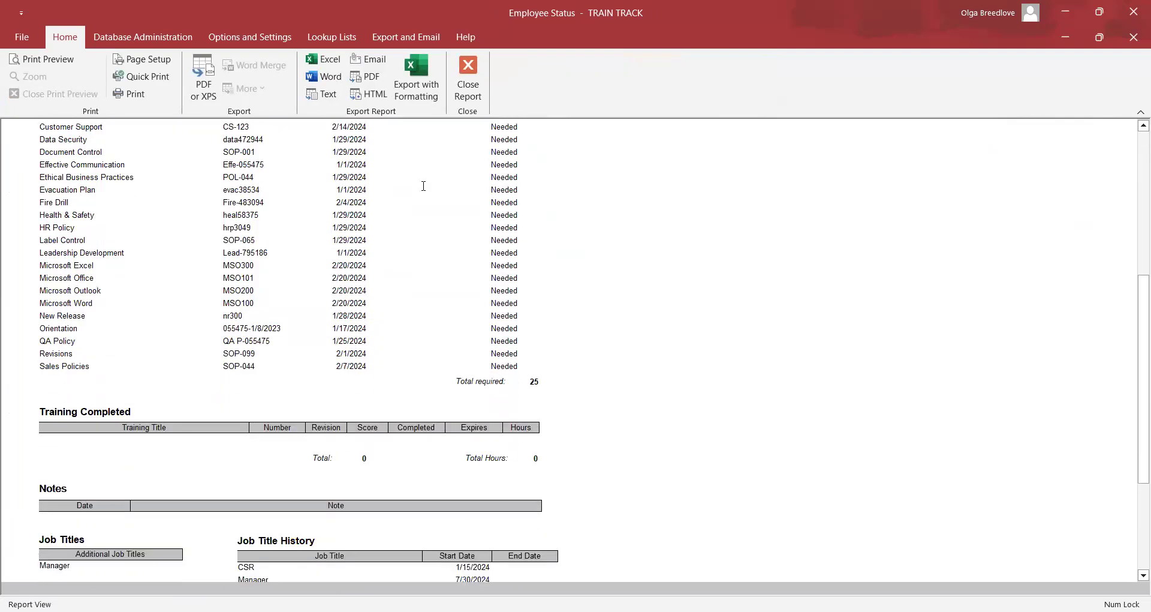
scroll(423, 186, "down", 5)
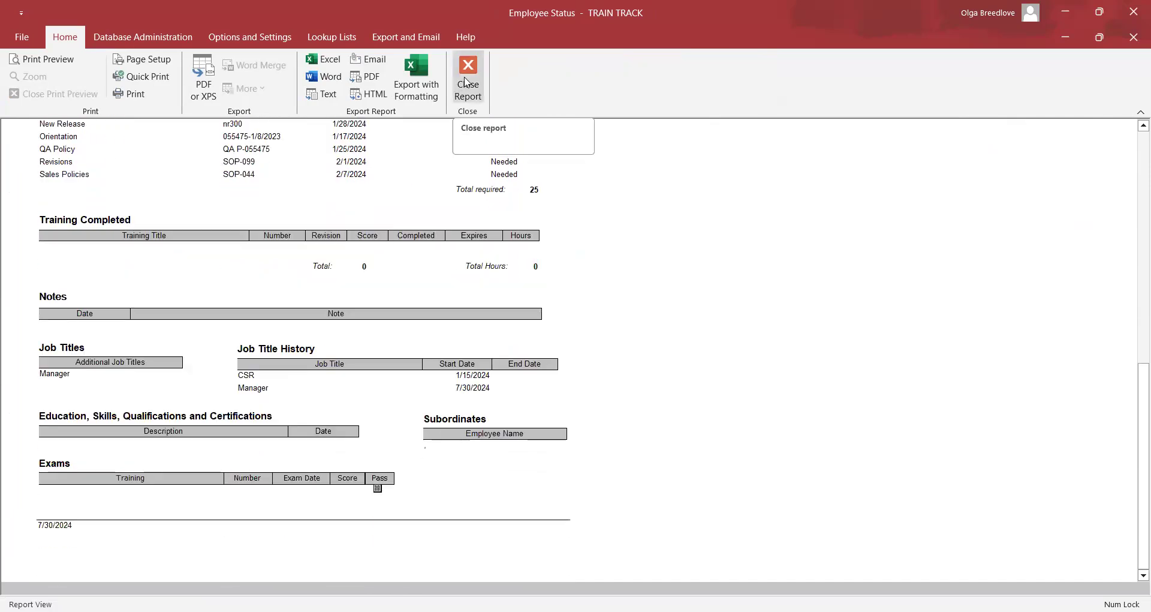
left_click(467, 81)
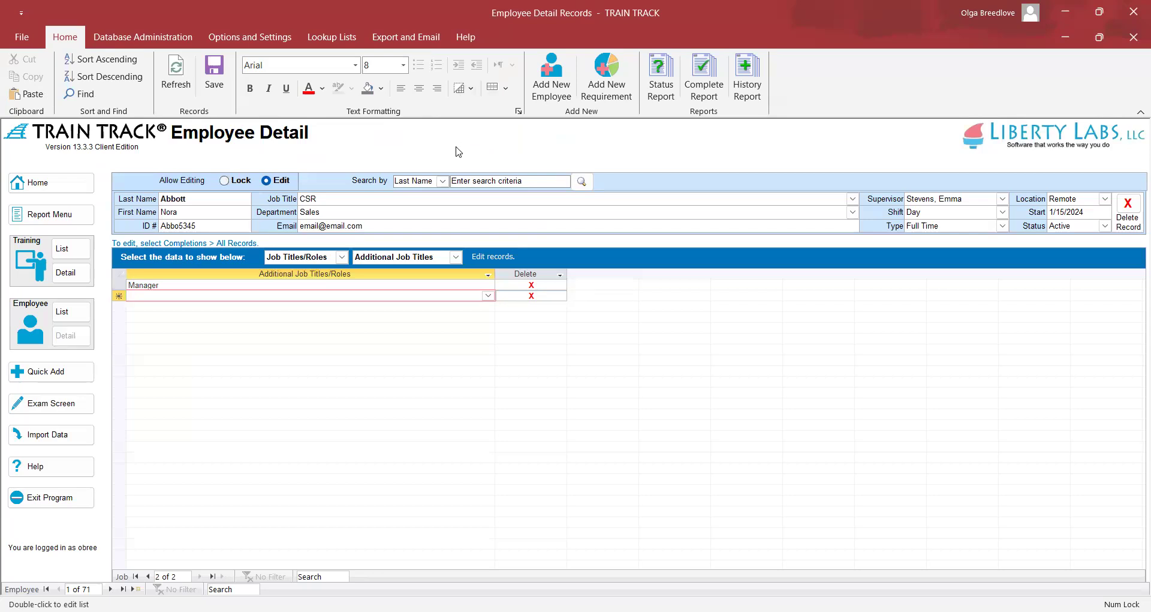